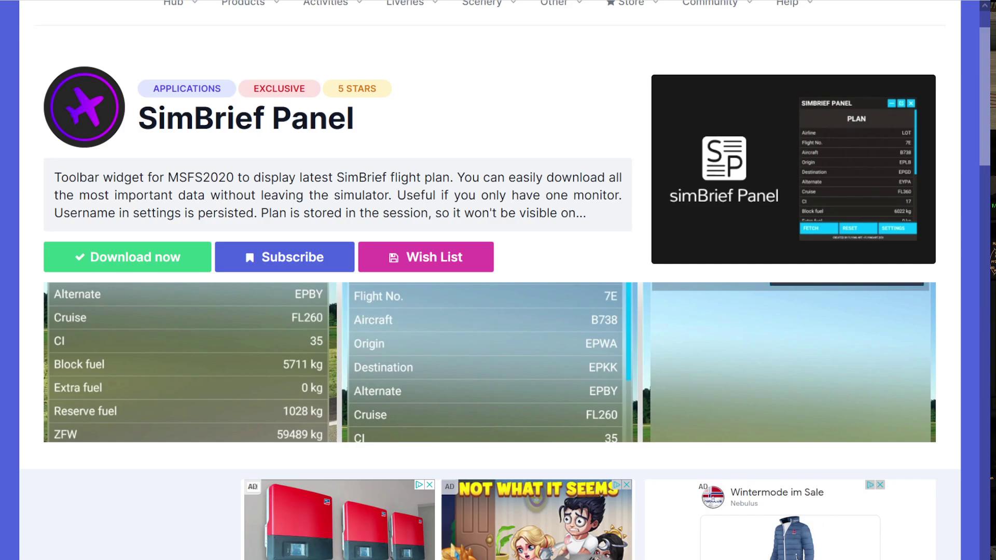
scroll(490, 280, down, 10)
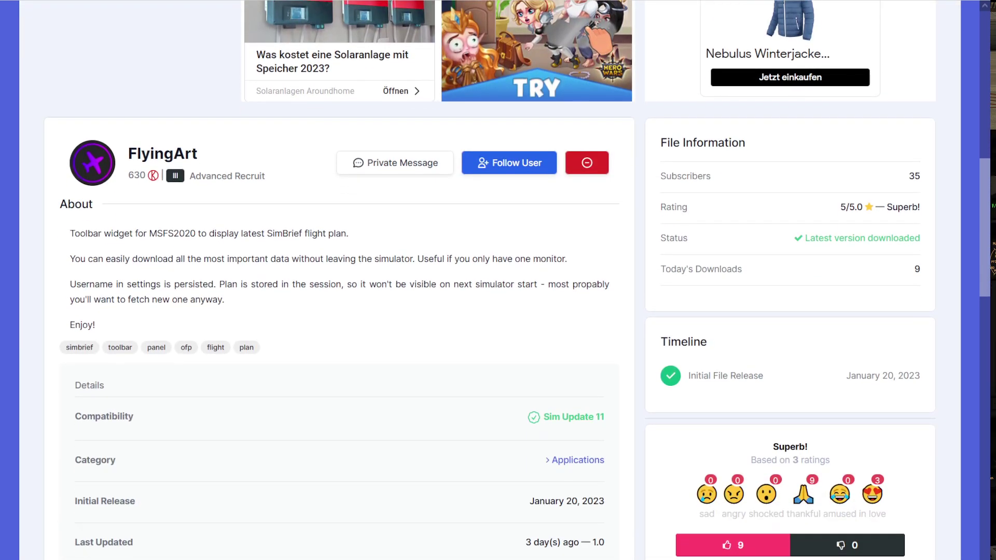
scroll(490, 280, down, 3)
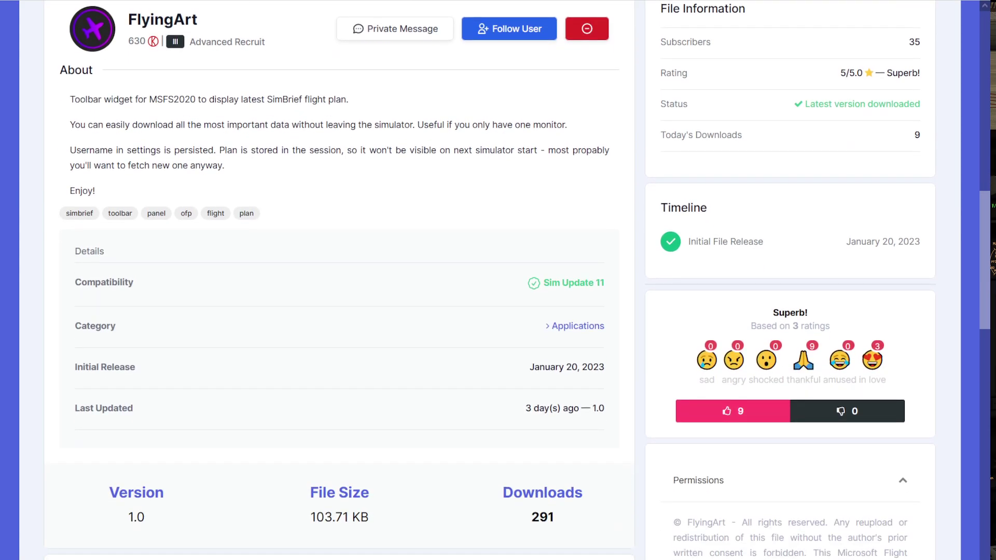
scroll(490, 280, down, 9)
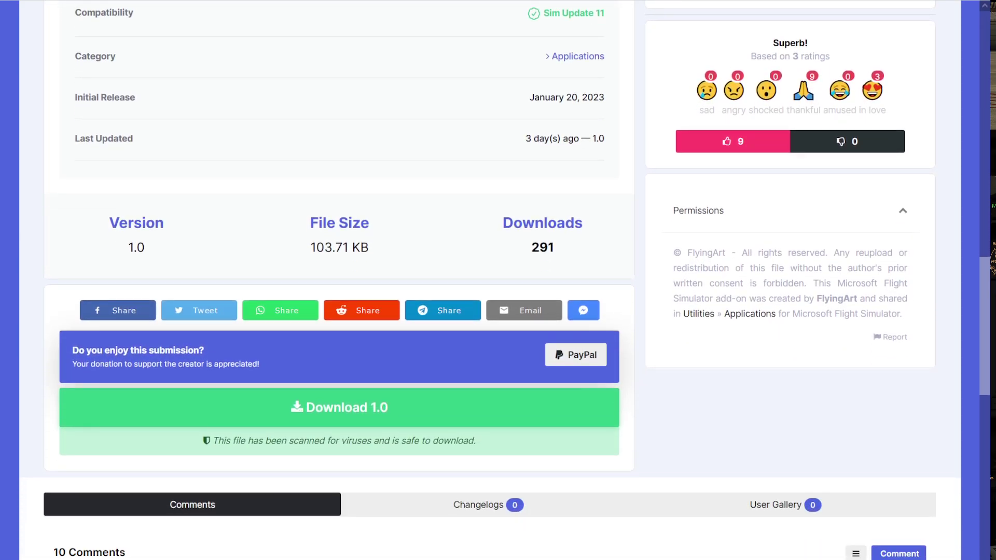
scroll(491, 280, down, 8)
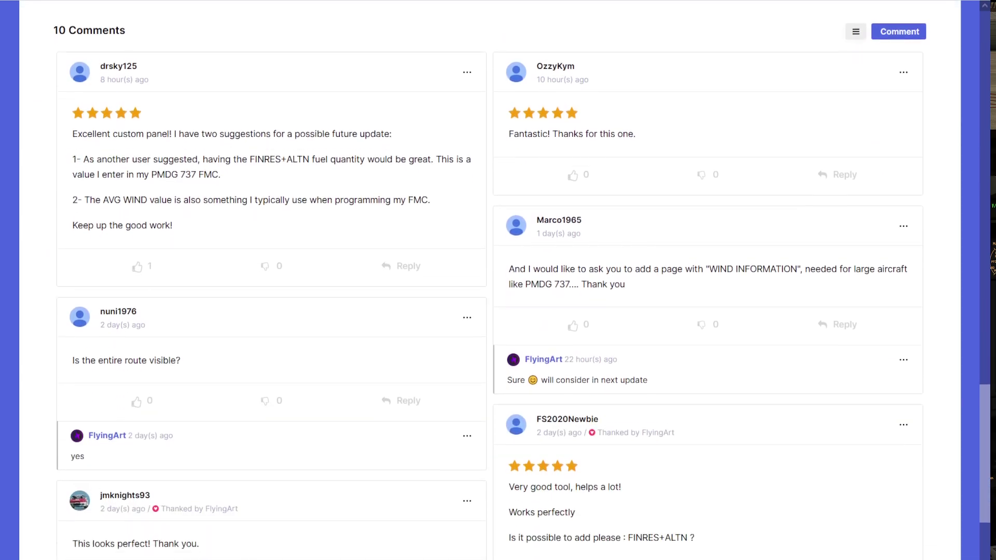
scroll(490, 280, down, 3)
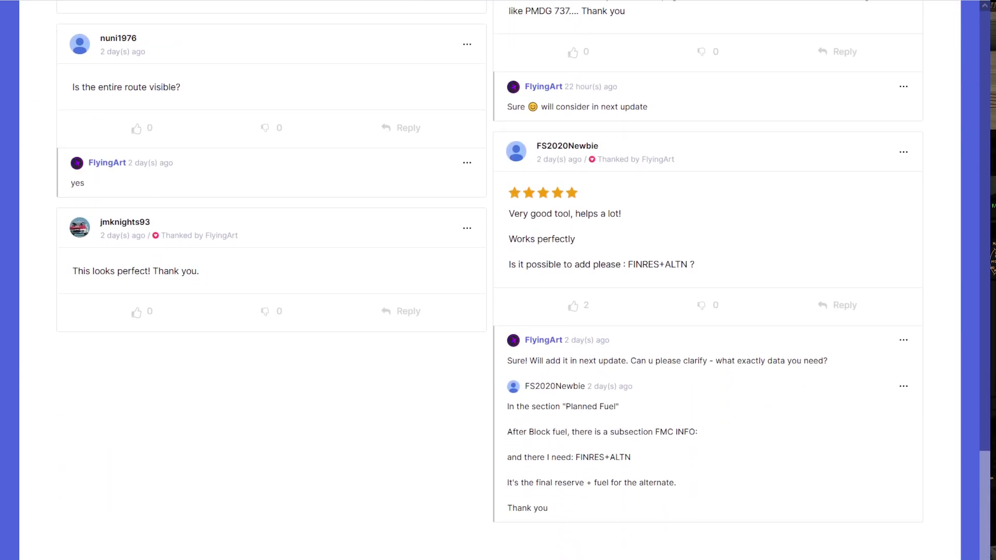
scroll(356, 468, up, 8)
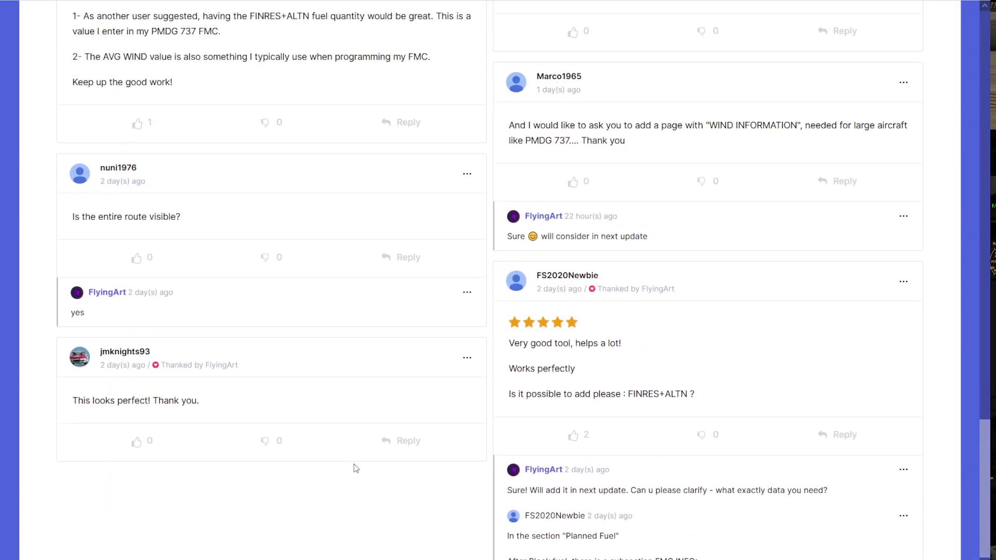
scroll(356, 469, up, 18)
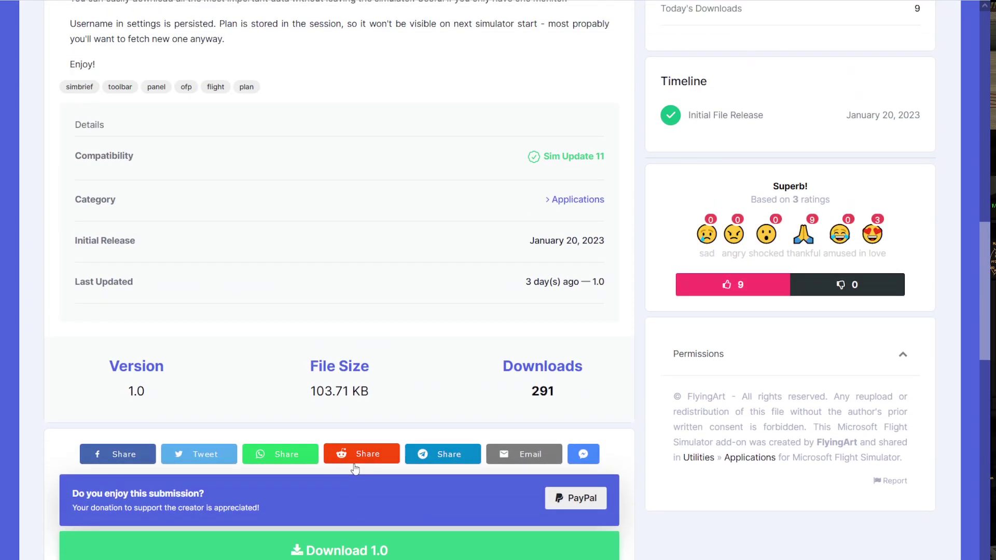
scroll(356, 468, up, 10)
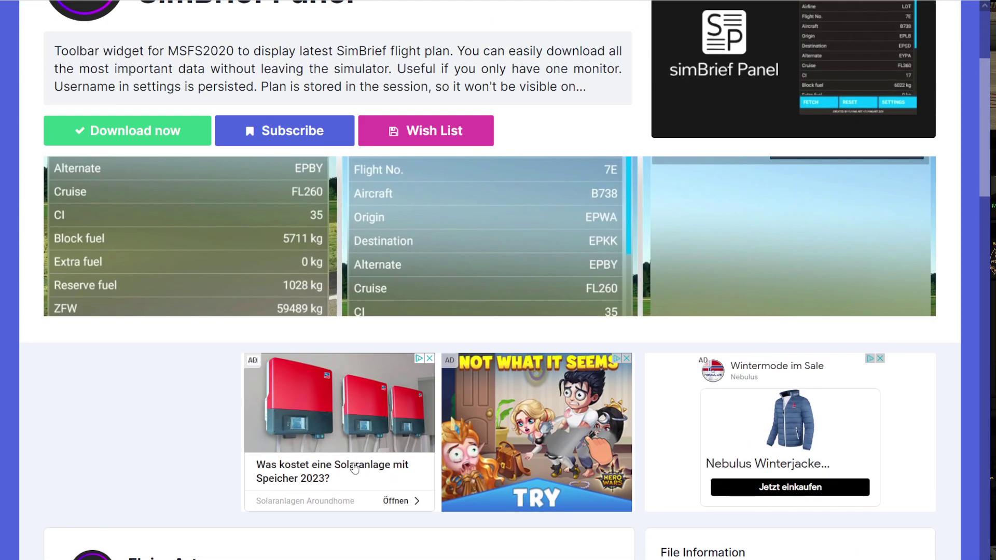
scroll(356, 468, down, 1)
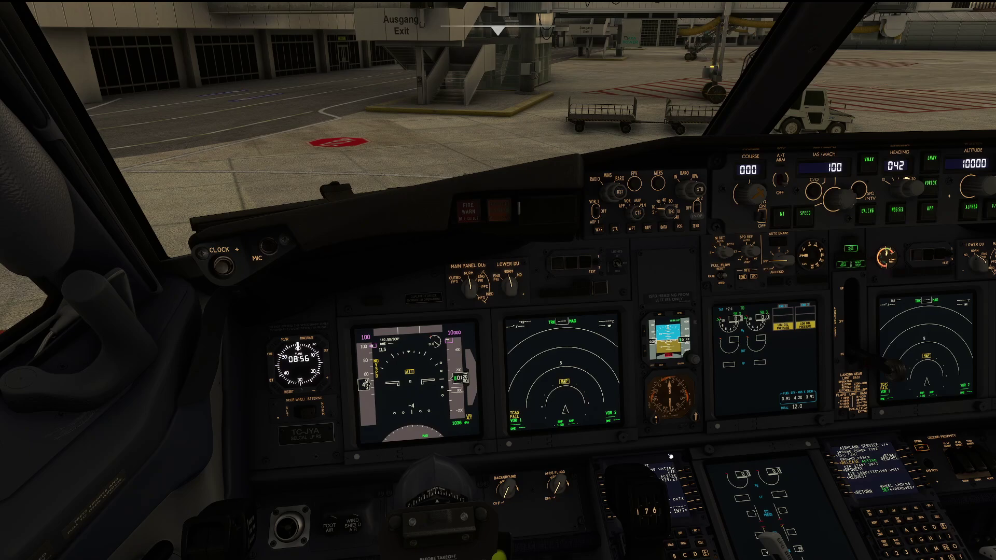
Open the SimBrief Panel widget from the toolbar and save your SimBrief username in its settings.
mouse_move(497, 27)
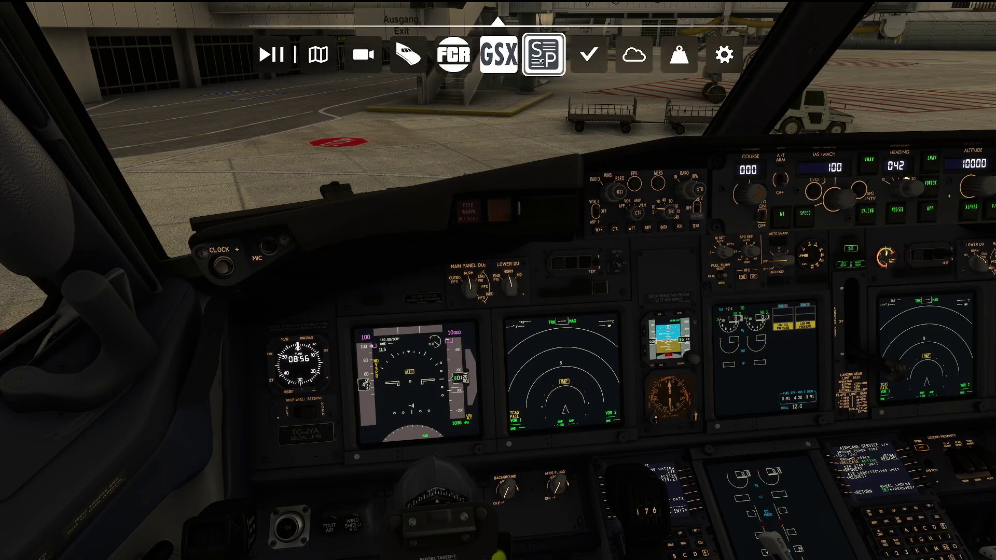
click(540, 60)
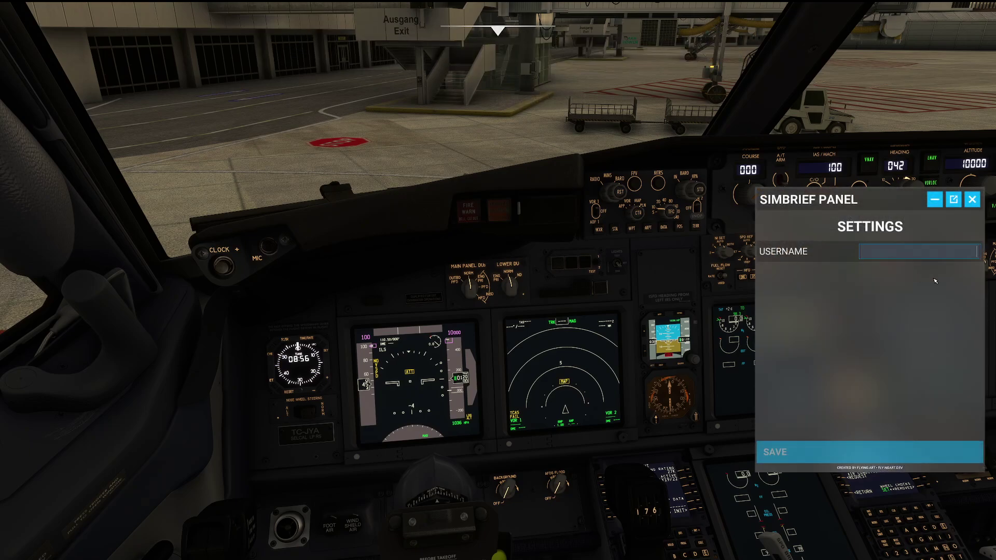
text(Em)
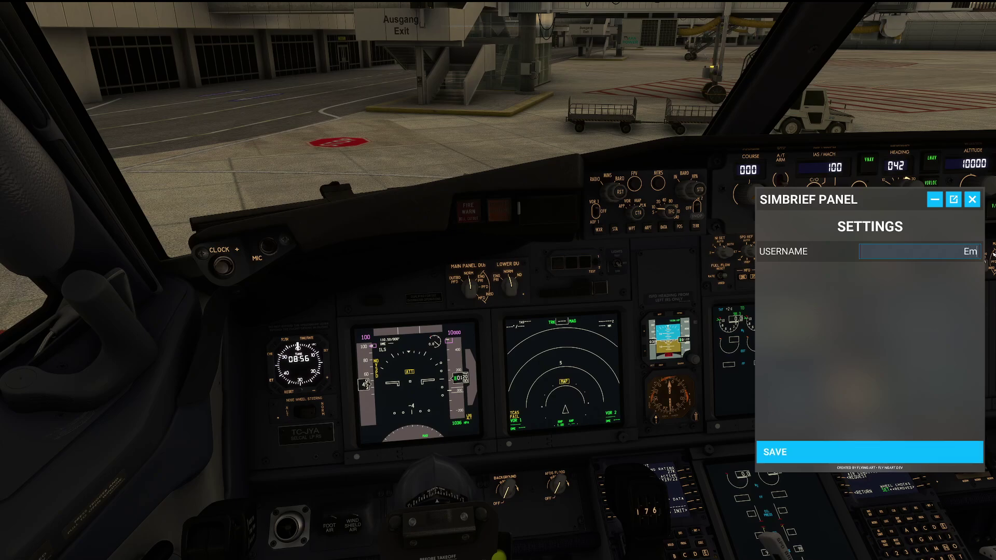
text(anuel_Hagen)
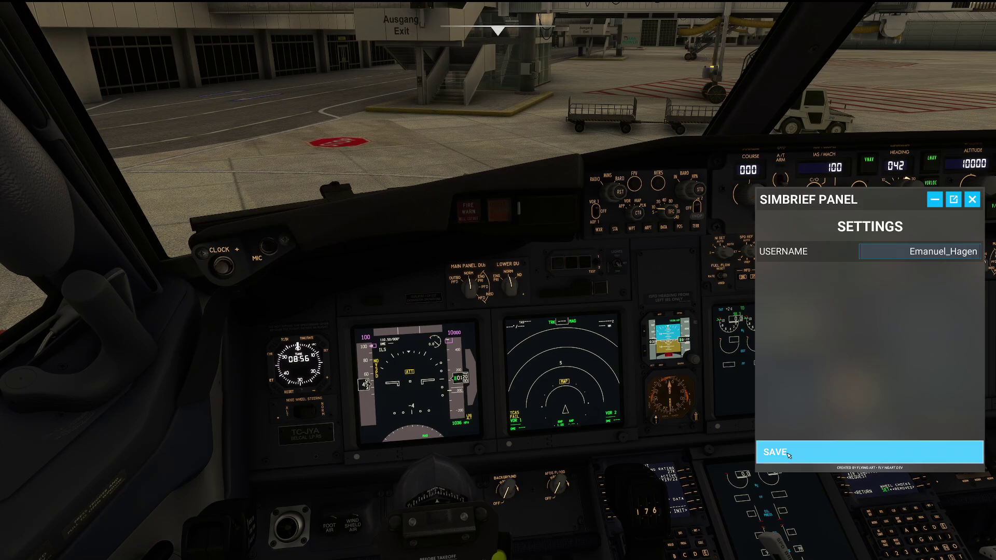
click(815, 453)
Fetch the THY 181 EDDL–LTAI plan, drag the panel left and look down toward the CDU.
click(815, 453)
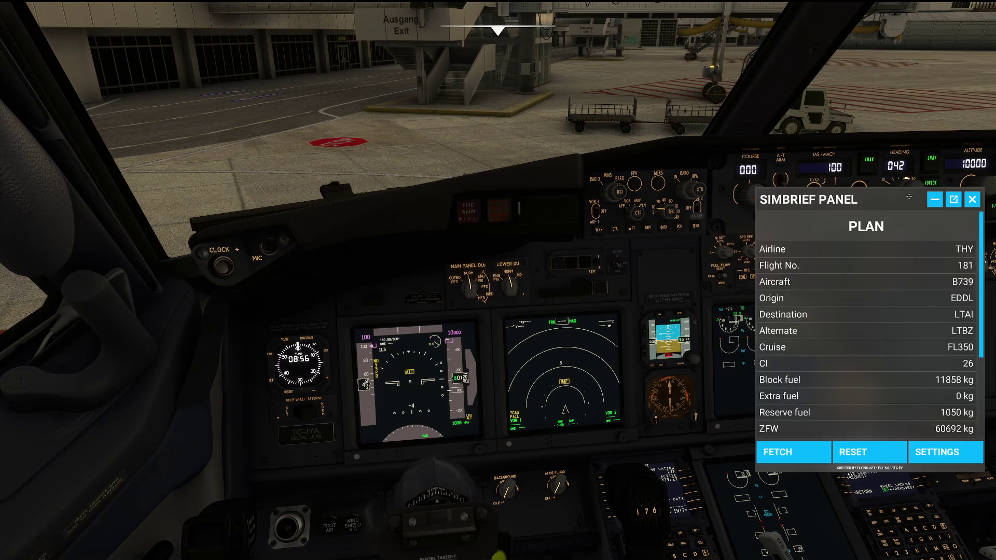
drag(862, 190, 348, 123)
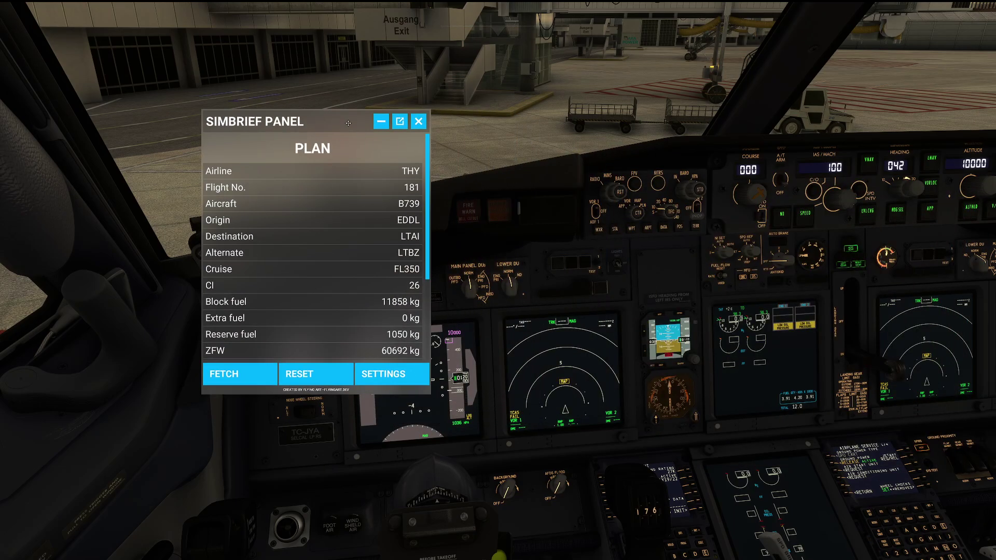
scroll(330, 271, down, 5)
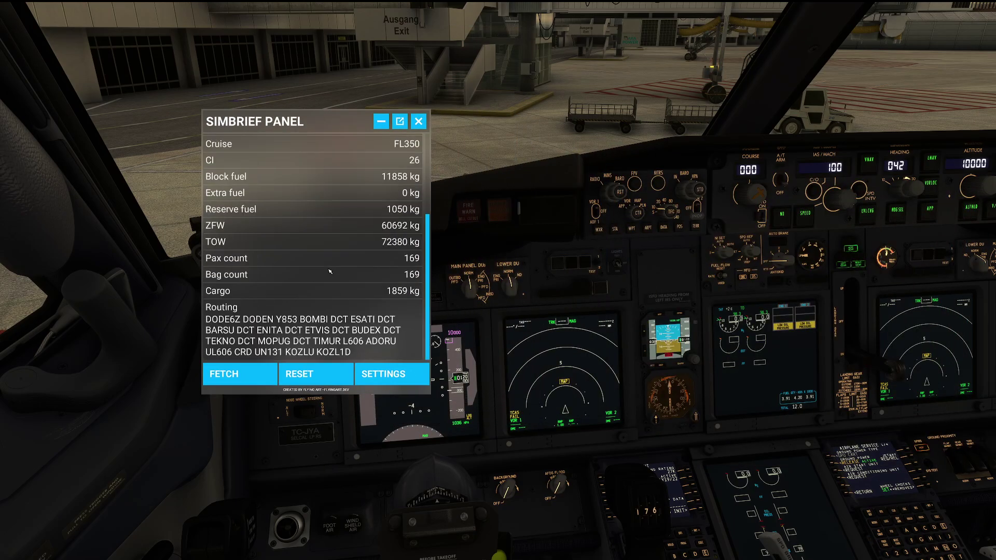
scroll(330, 274, up, 5)
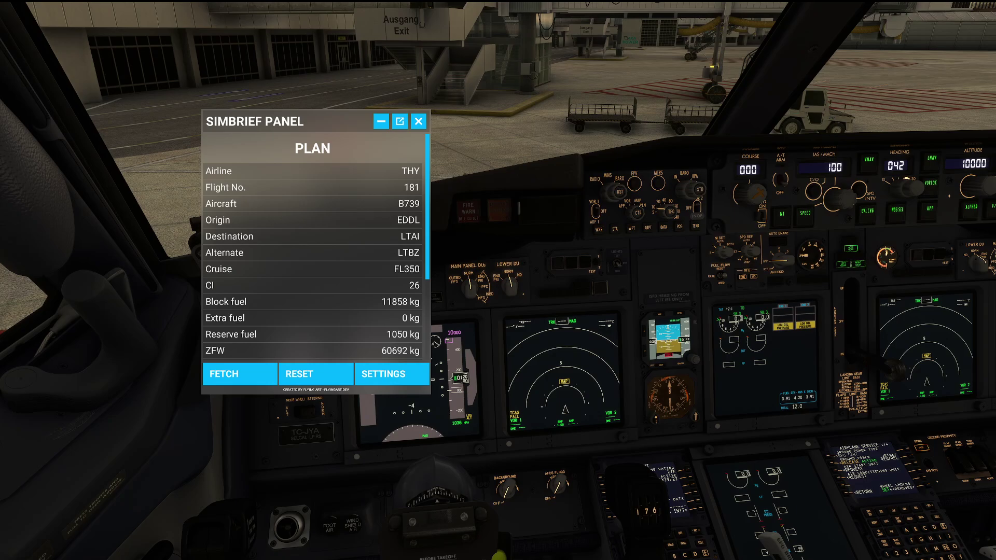
key(alt+2)
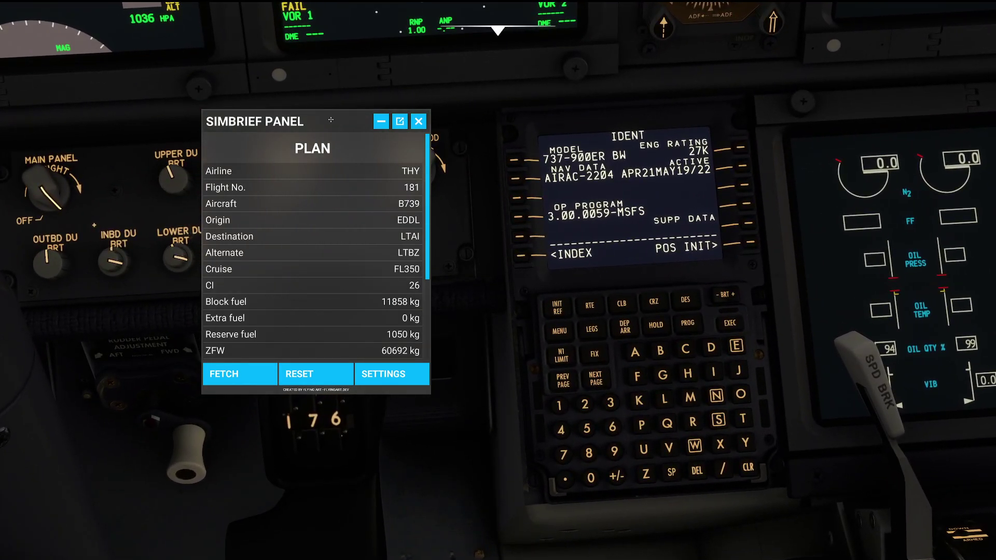
Place the SimBrief panel beside the FMC and set the IRS position from GPS L on POS INIT.
drag(325, 123, 291, 138)
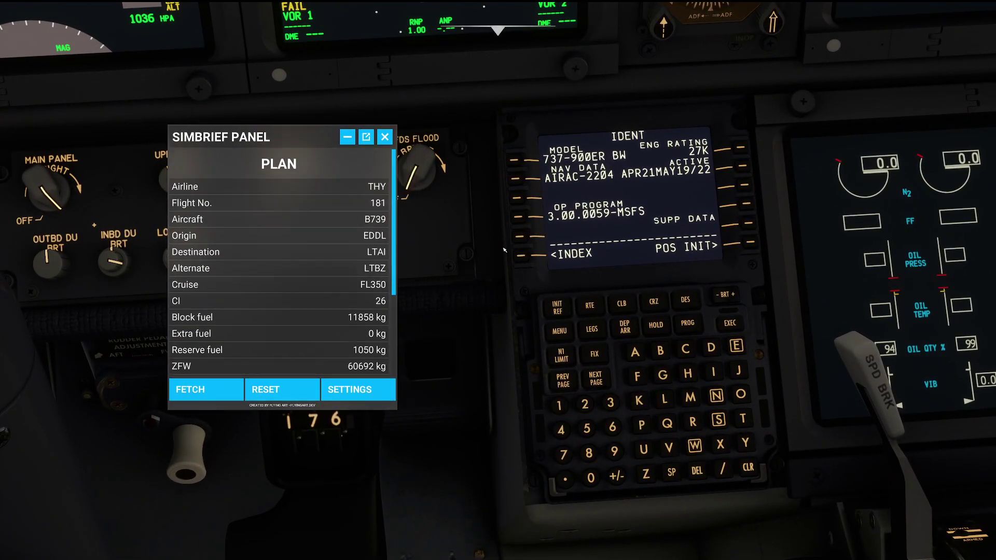
click(751, 243)
click(595, 378)
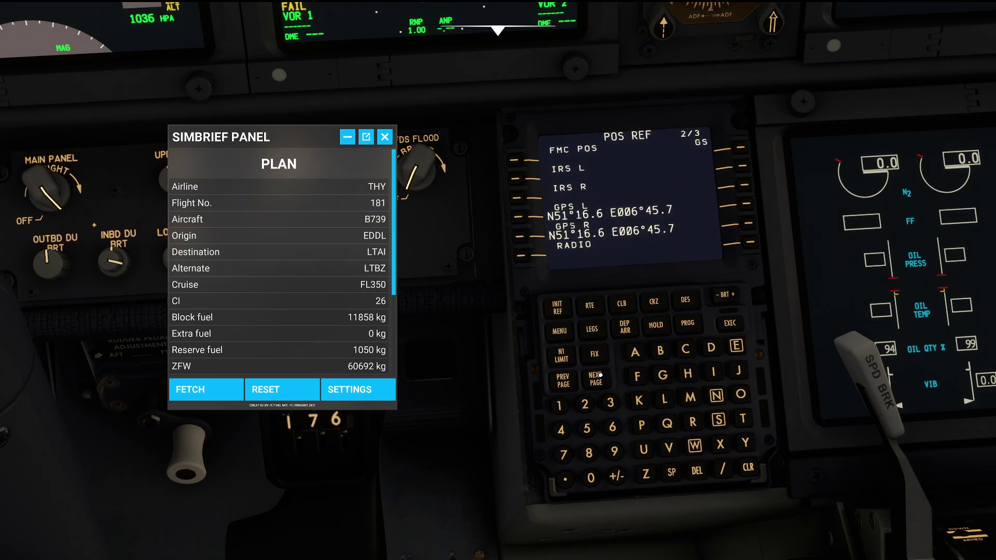
click(519, 215)
click(563, 380)
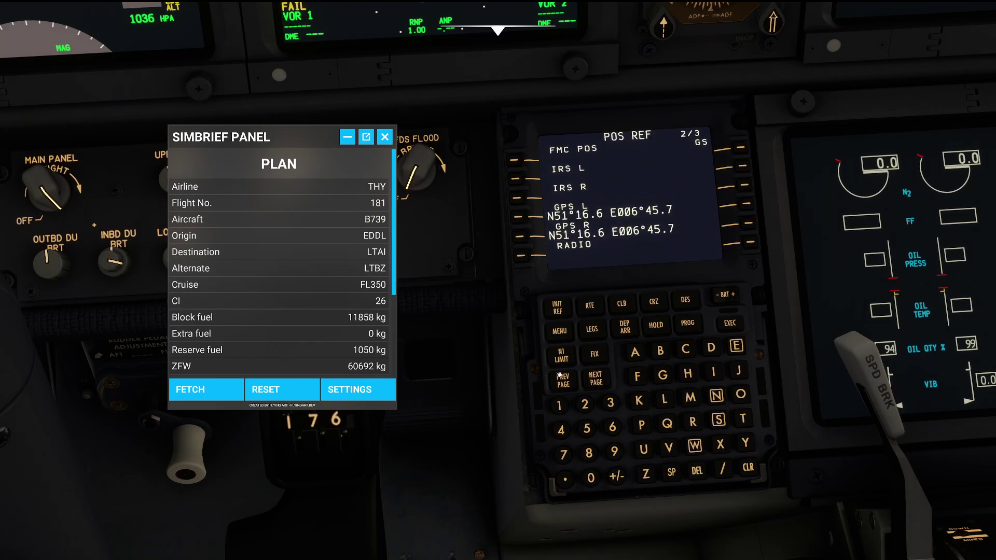
click(751, 205)
Enter origin EDDL and destination LTAI on the FMC route page.
click(751, 243)
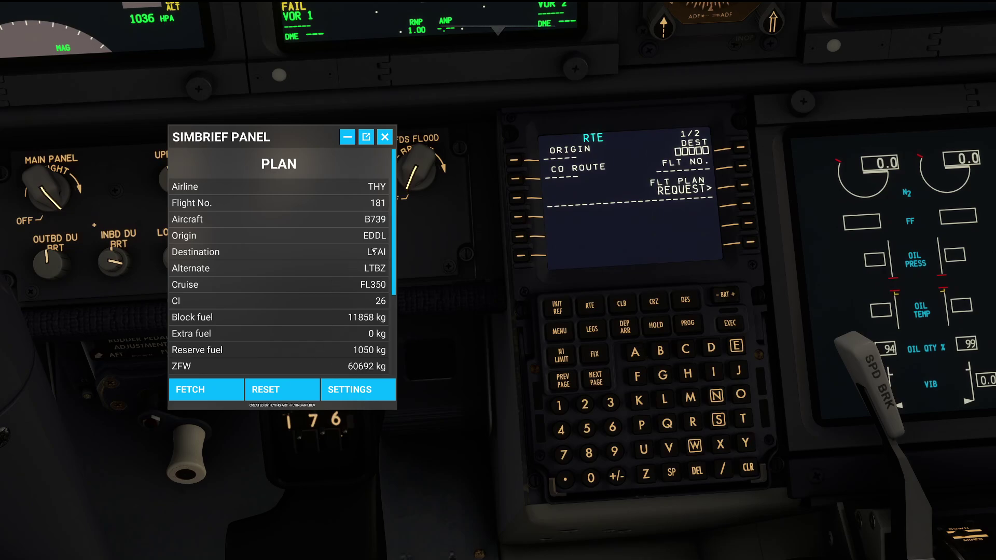
click(736, 347)
double_click(711, 347)
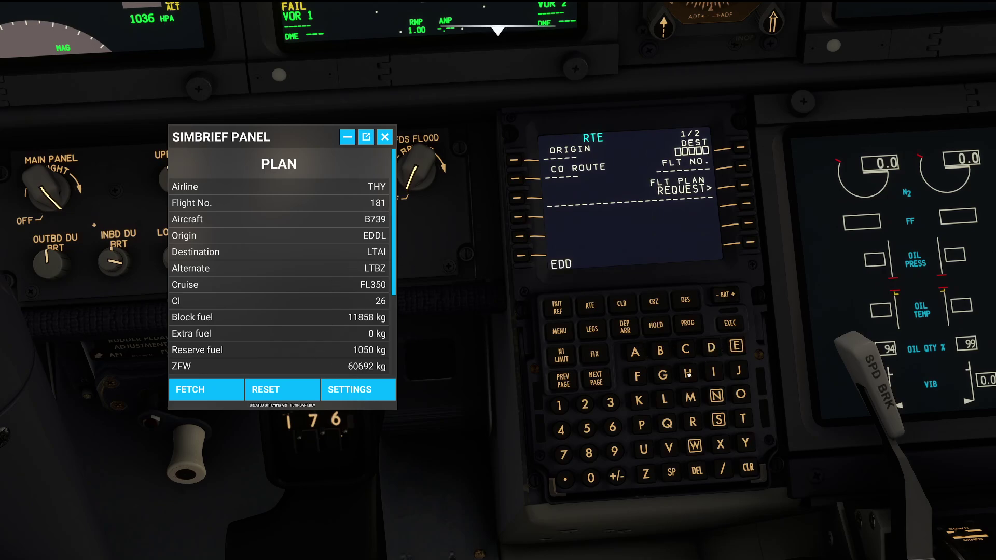
click(664, 400)
click(515, 161)
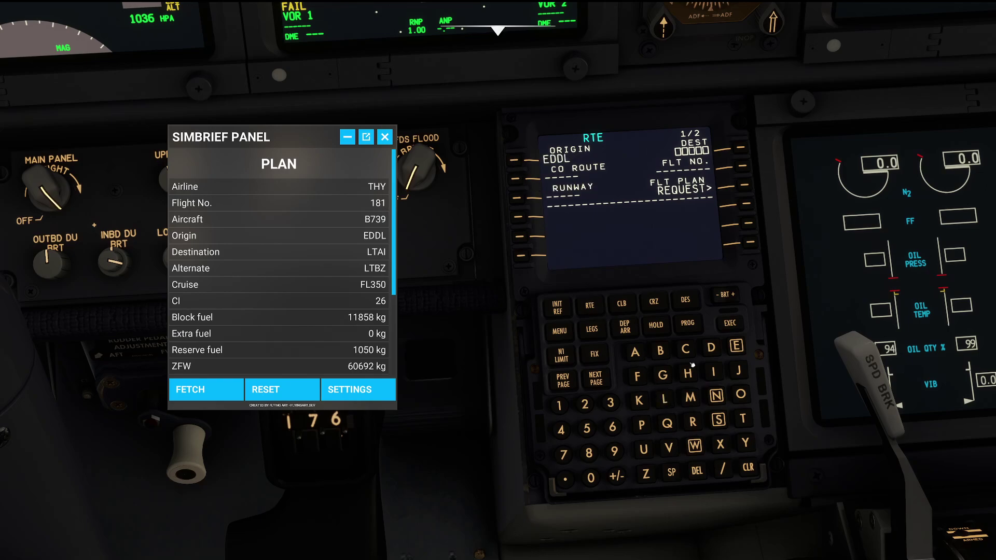
click(672, 402)
click(744, 419)
click(636, 353)
text(I)
click(744, 149)
Enter THY181 as the flight number on the route page.
click(744, 419)
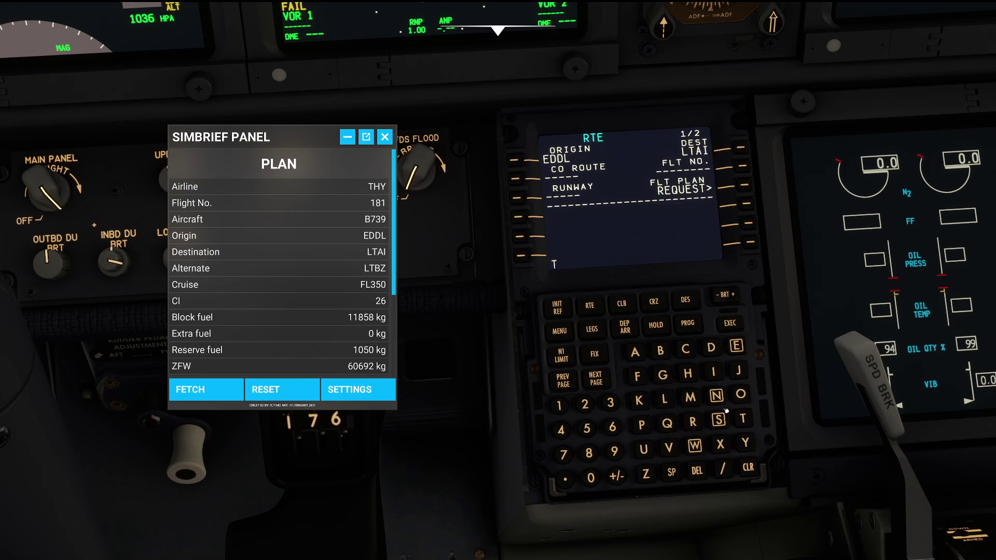
click(692, 375)
click(747, 442)
click(568, 410)
click(588, 453)
click(560, 406)
click(747, 166)
scroll(297, 331, down, 3)
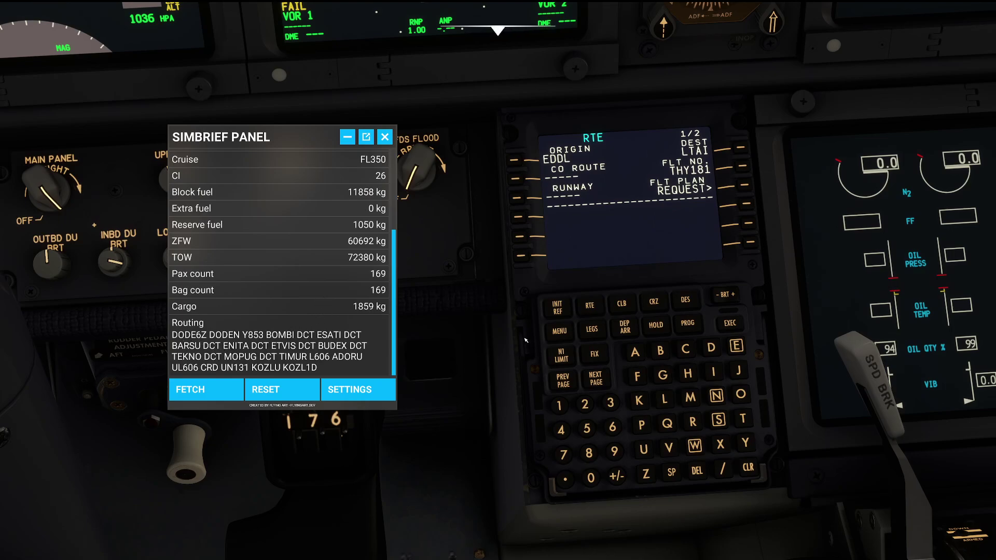
Select the DODE6Z departure for EDDL in the DEP/ARR index.
click(623, 324)
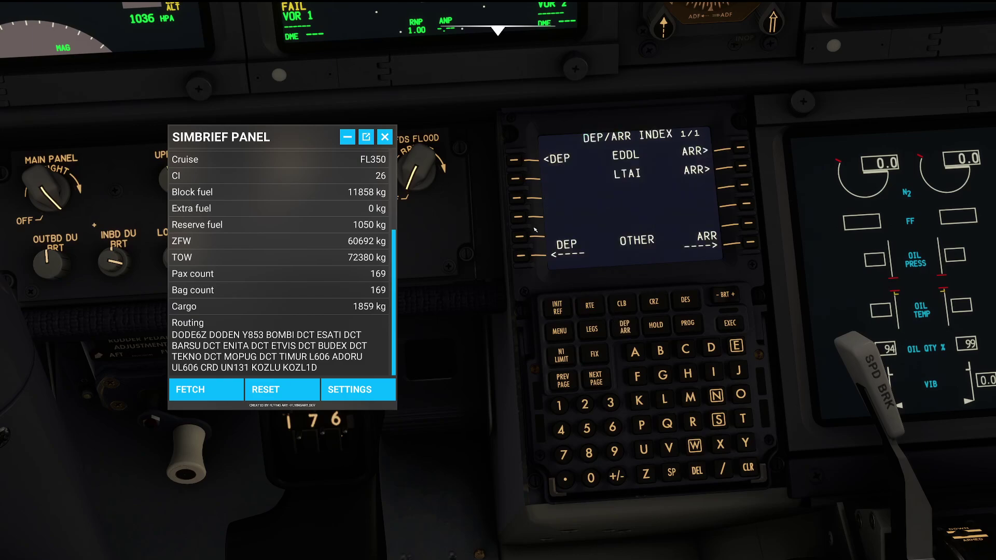
click(516, 160)
click(516, 178)
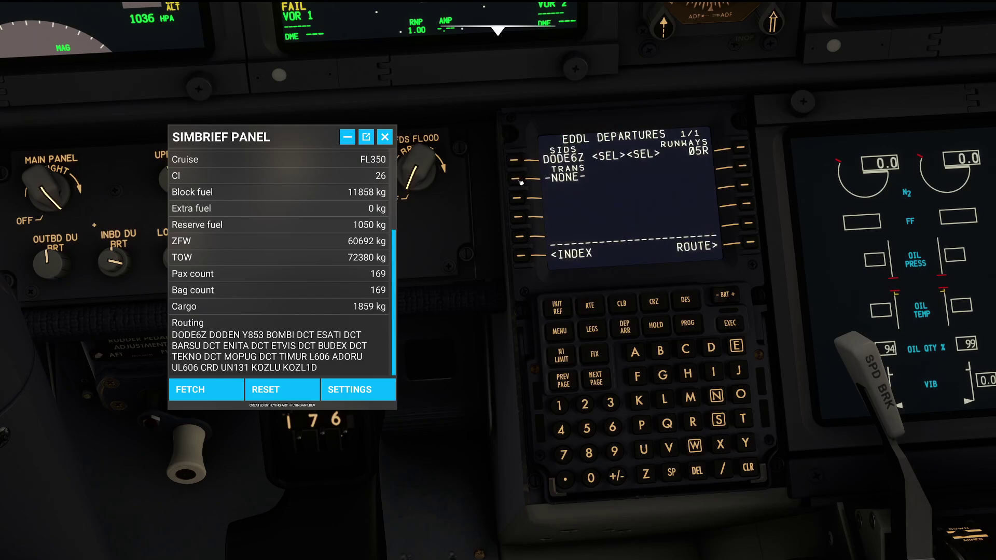
click(749, 244)
Add airway Y853 as the next leg on route page 2.
click(596, 379)
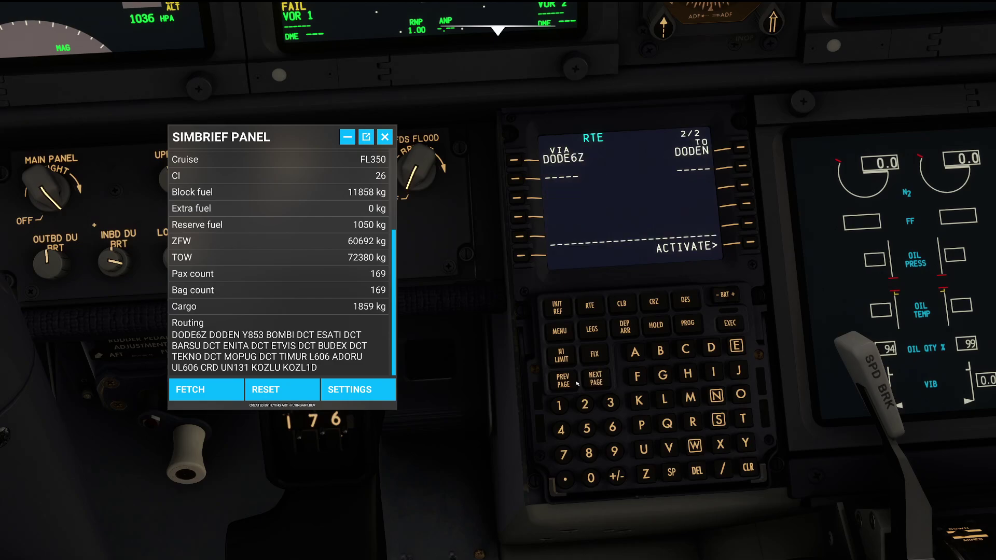
click(745, 442)
click(589, 453)
click(586, 428)
click(610, 403)
click(517, 176)
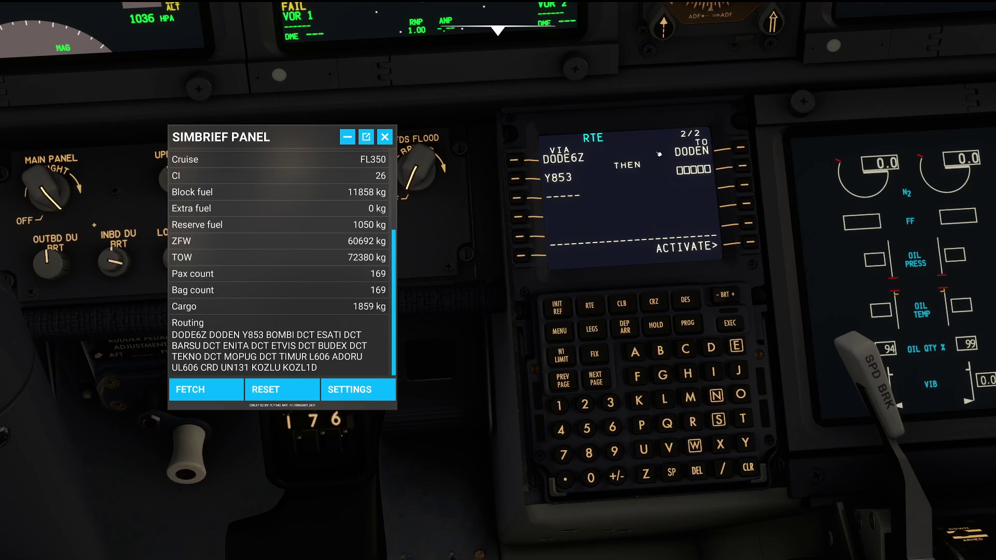
Enter company route EDDLLTAI on the first route page.
click(564, 377)
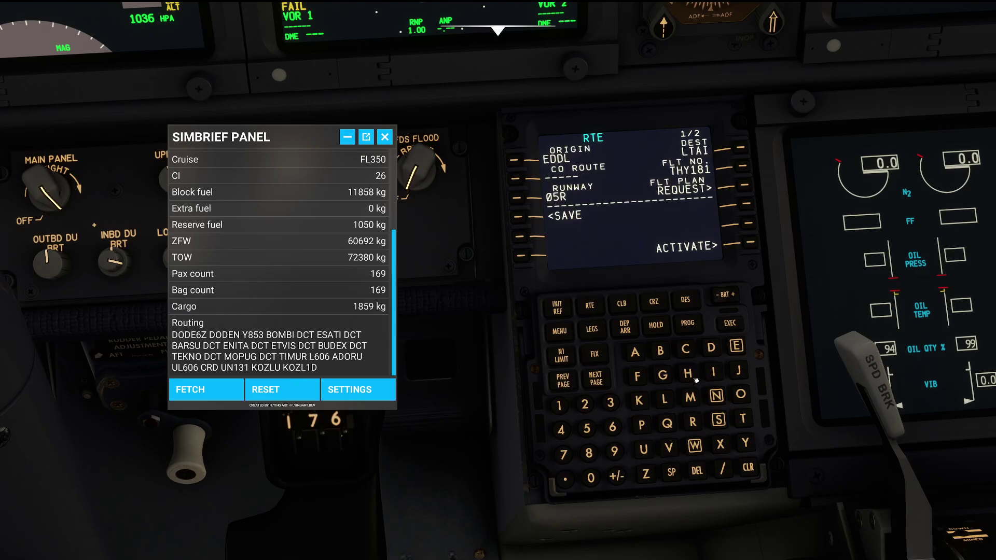
click(736, 346)
click(706, 351)
click(706, 351)
click(665, 400)
click(665, 400)
click(743, 419)
click(633, 353)
click(718, 373)
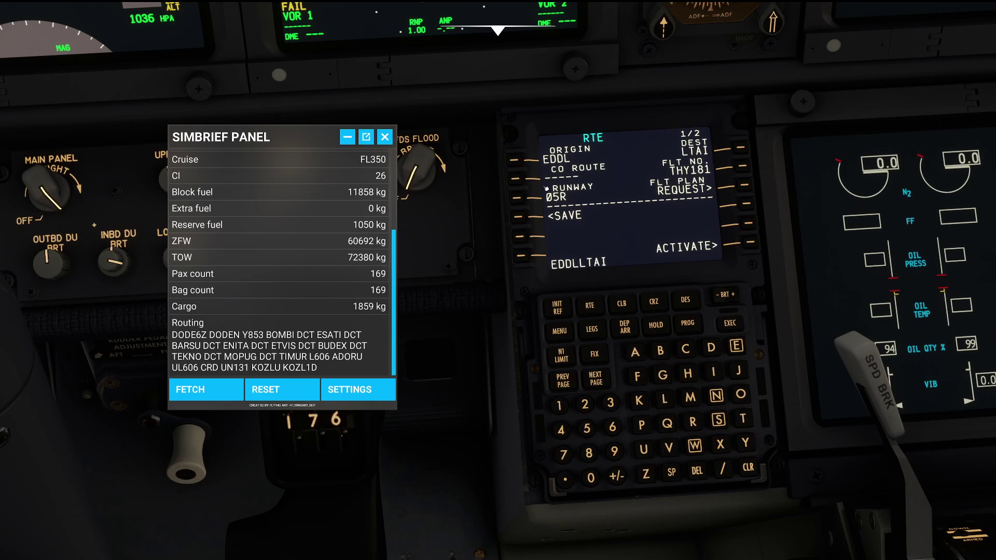
click(513, 183)
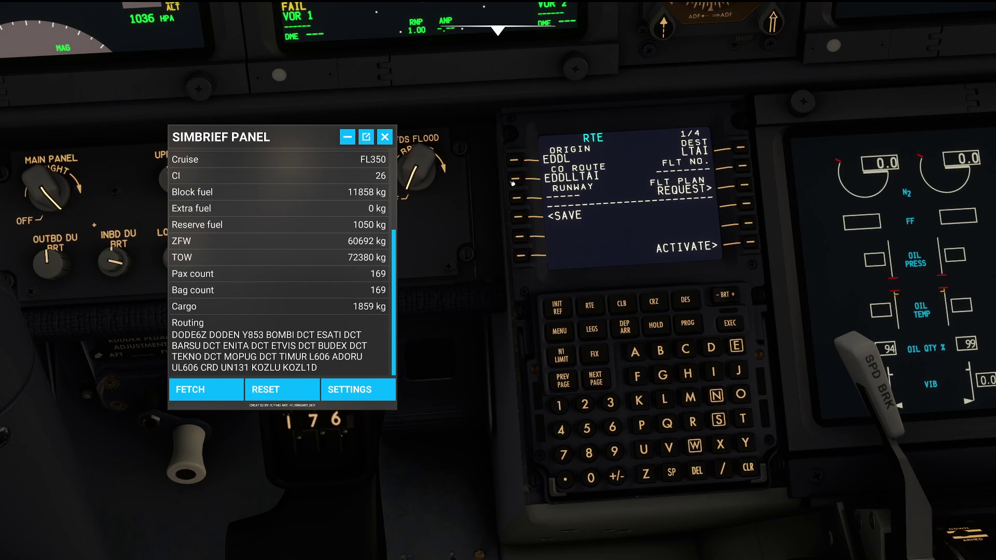
Re-enter flight number THY181 in the FLT NO field.
click(742, 419)
click(687, 374)
click(745, 442)
click(559, 405)
click(589, 453)
click(560, 405)
click(743, 168)
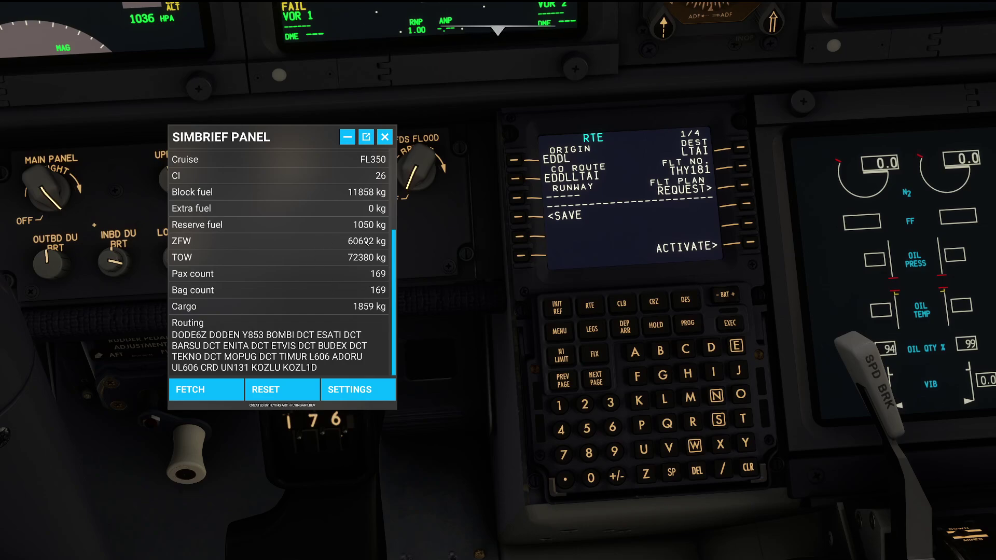
Open the FS ACTIONS payload page and empty all passengers and cargo.
click(559, 331)
click(748, 226)
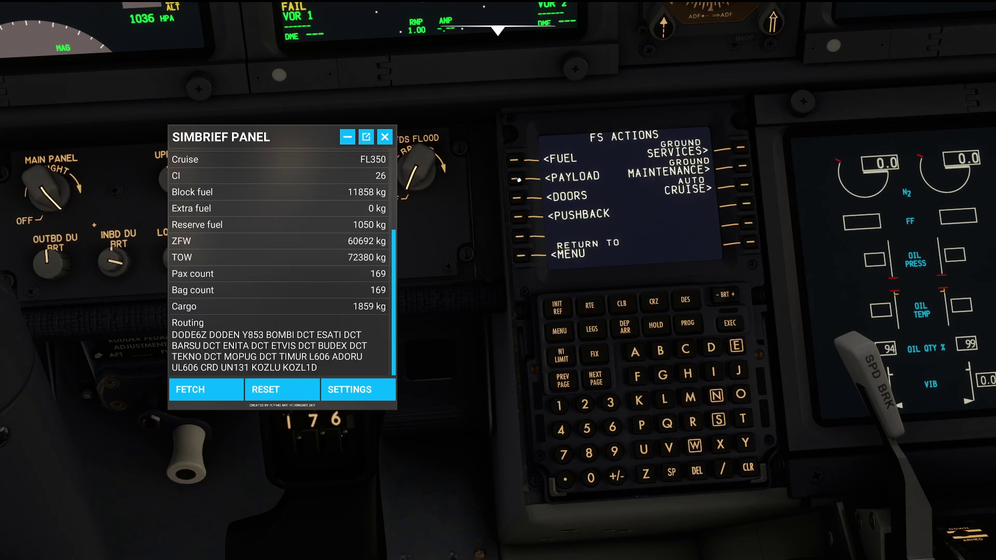
click(518, 178)
click(748, 229)
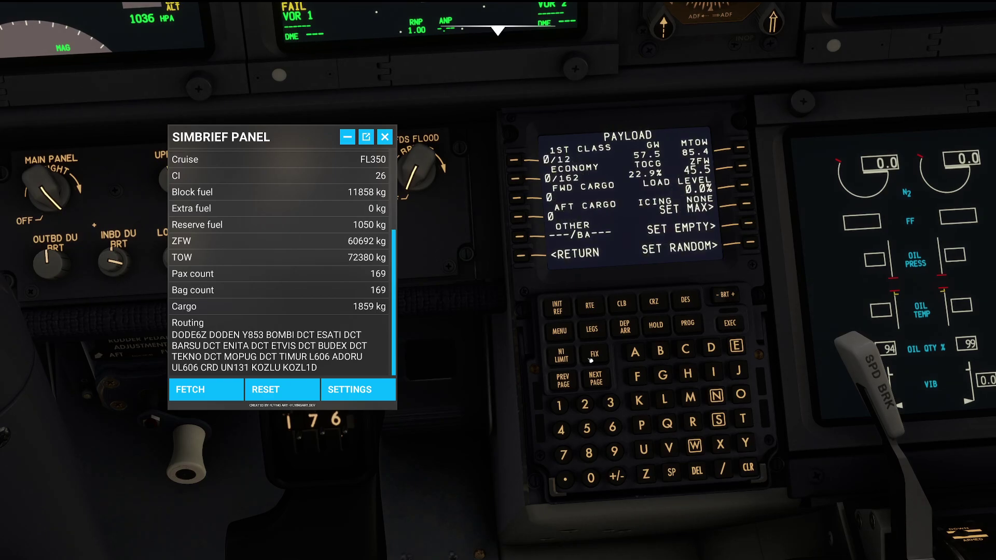
Set 159 economy passengers and 10 first-class passengers.
click(559, 405)
click(589, 429)
click(614, 451)
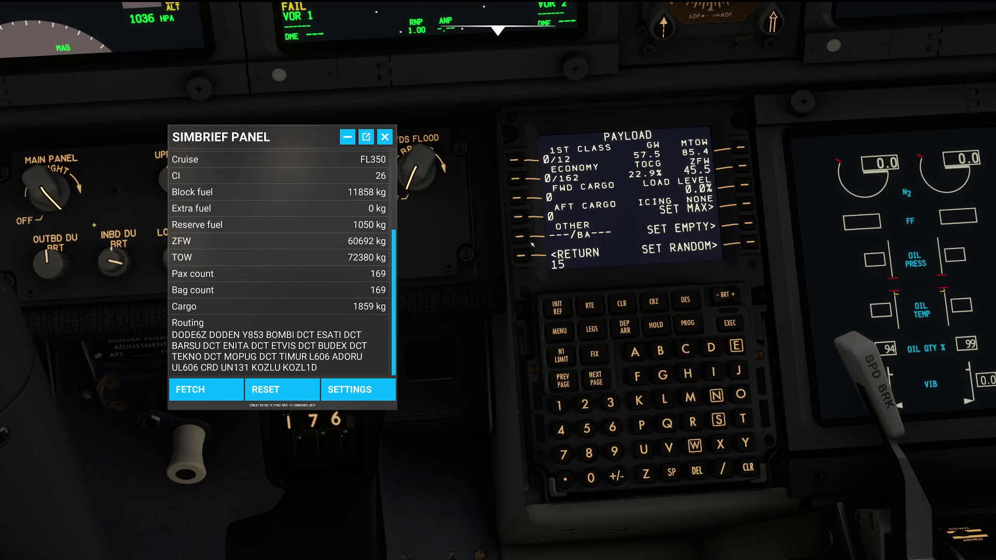
click(517, 181)
click(560, 406)
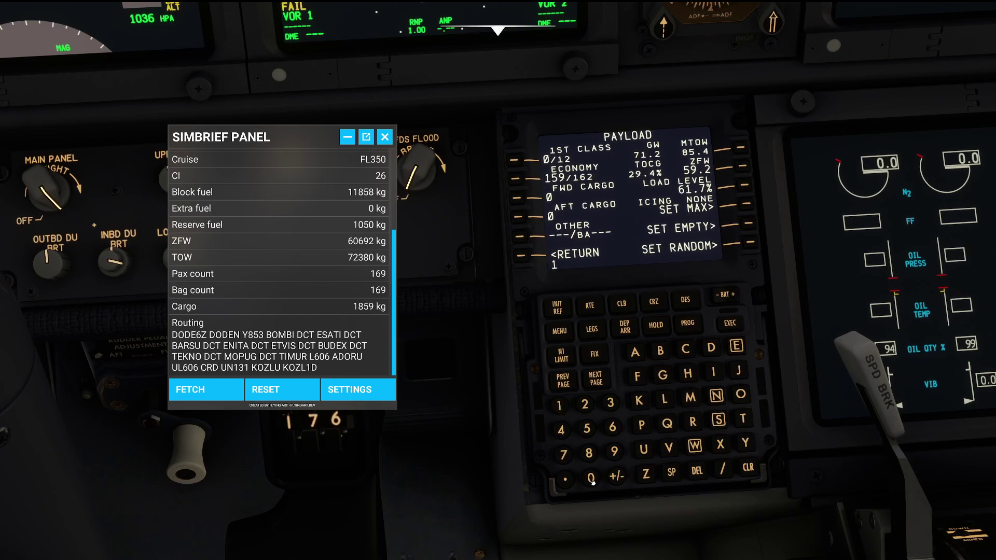
click(592, 479)
click(558, 406)
Load 1859 into the forward cargo hold.
click(589, 453)
click(586, 428)
click(613, 451)
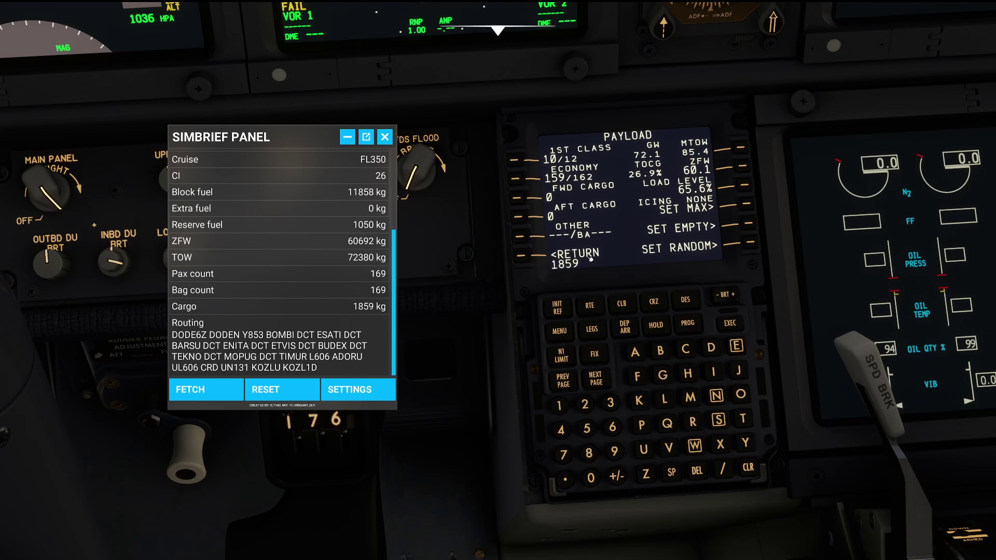
click(518, 198)
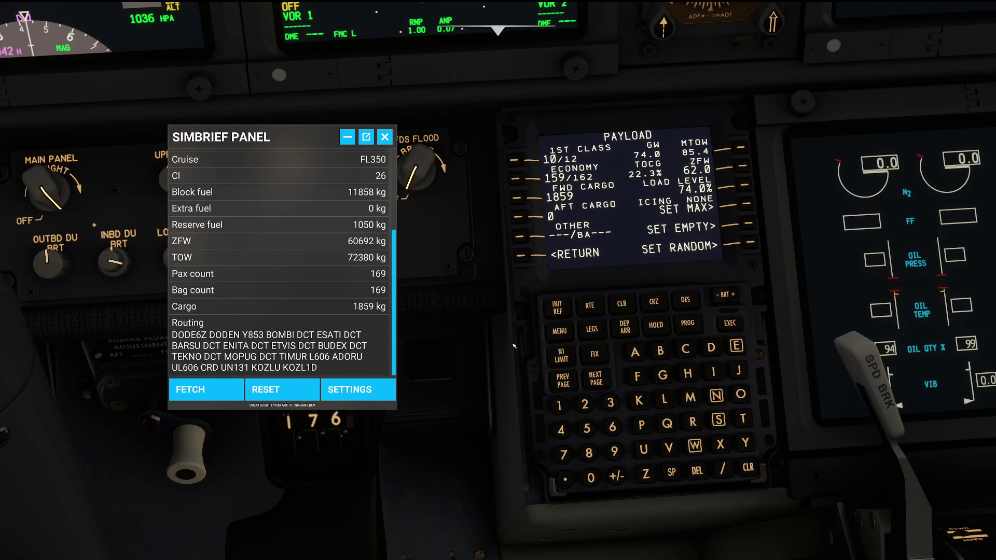
Activate the EDDL to LTAI route from the FMC route page.
click(559, 331)
click(516, 161)
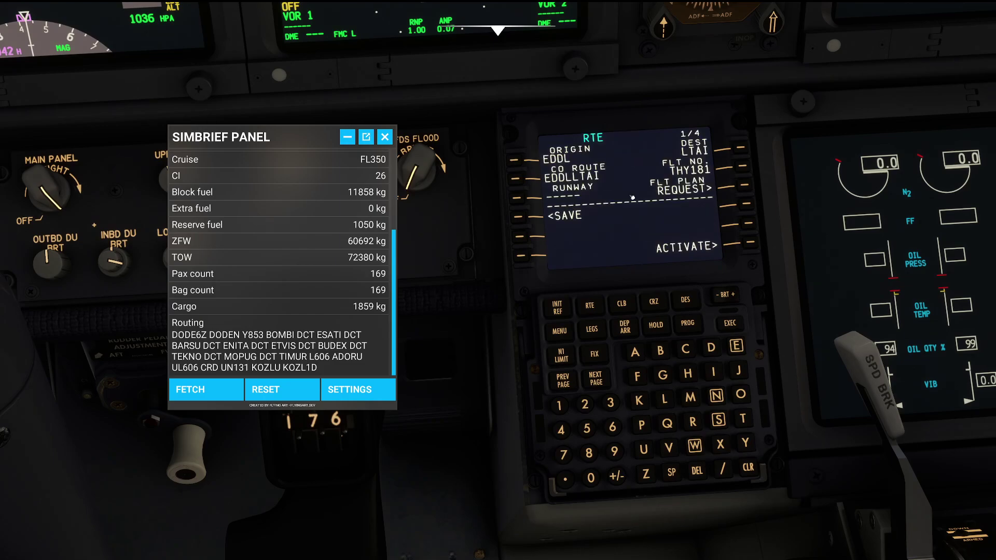
click(748, 243)
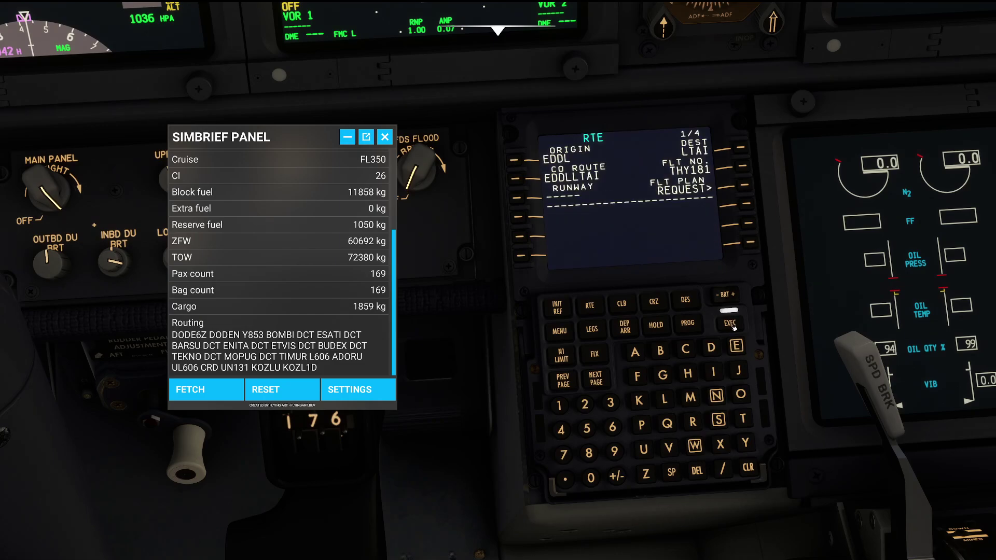
Enter cost index 26 on the PERF INIT page.
click(752, 242)
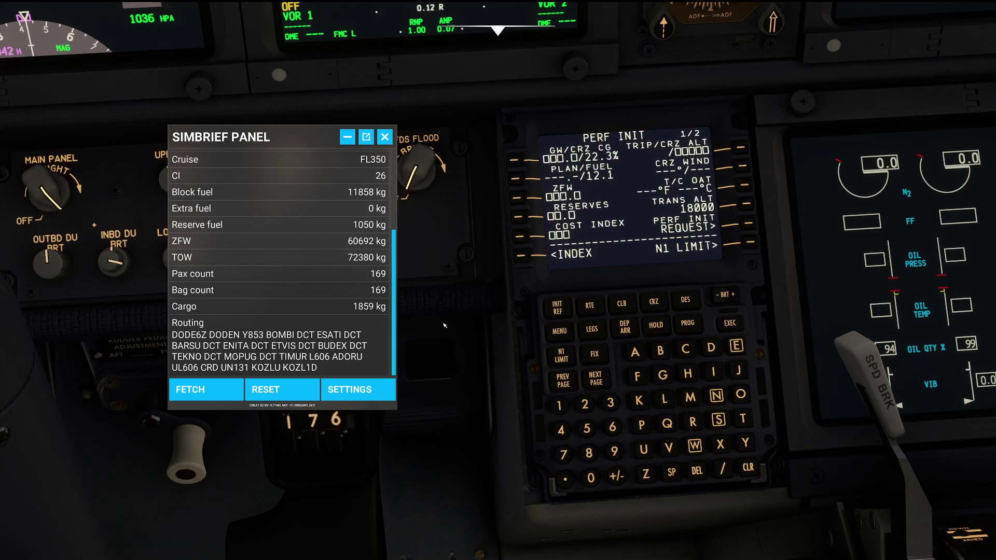
scroll(341, 283, up, 5)
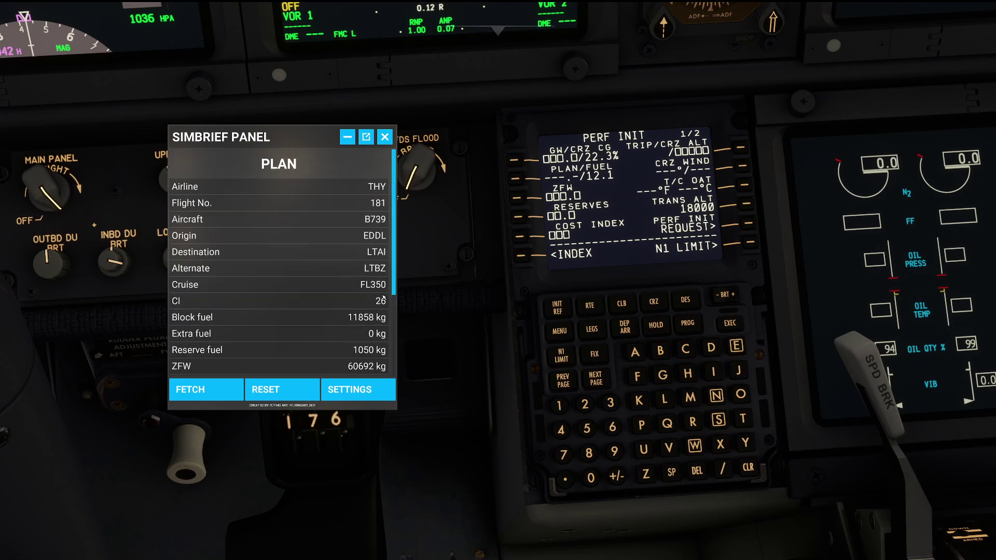
click(585, 404)
click(612, 427)
click(519, 236)
scroll(334, 293, down, 5)
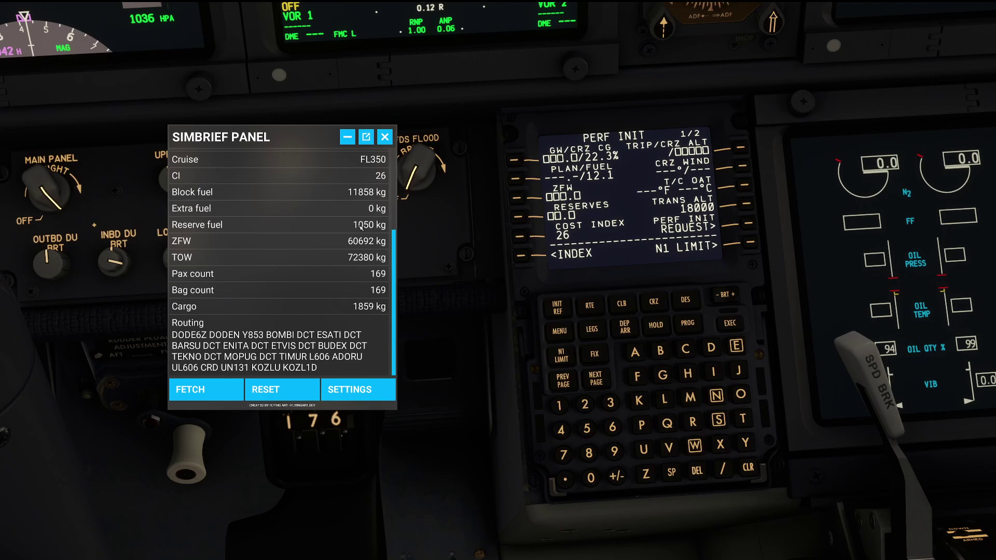
Set reserves to 1.1 and zero fuel weight to 60.7 on PERF INIT.
click(560, 405)
click(565, 479)
click(559, 405)
click(522, 218)
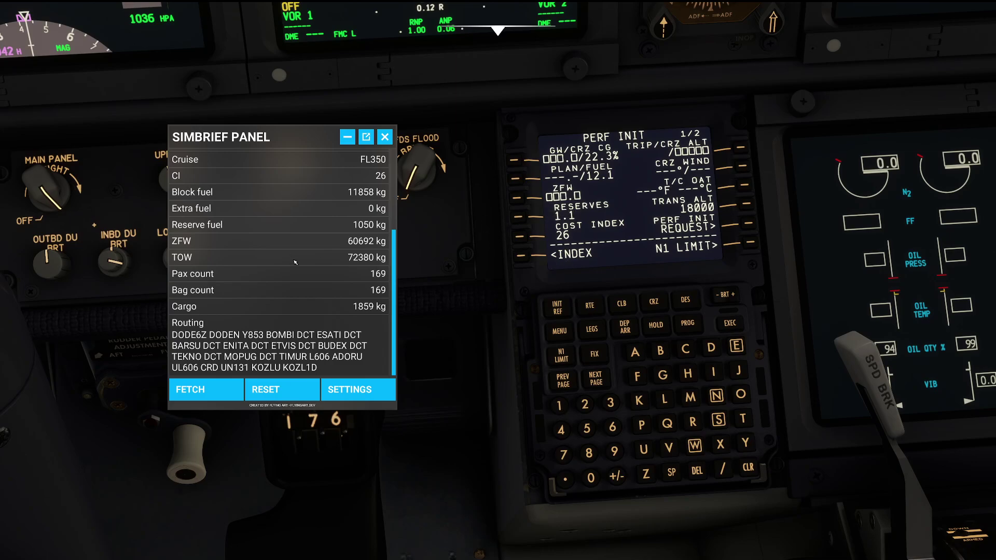
click(612, 429)
click(590, 478)
click(565, 478)
click(563, 455)
click(521, 201)
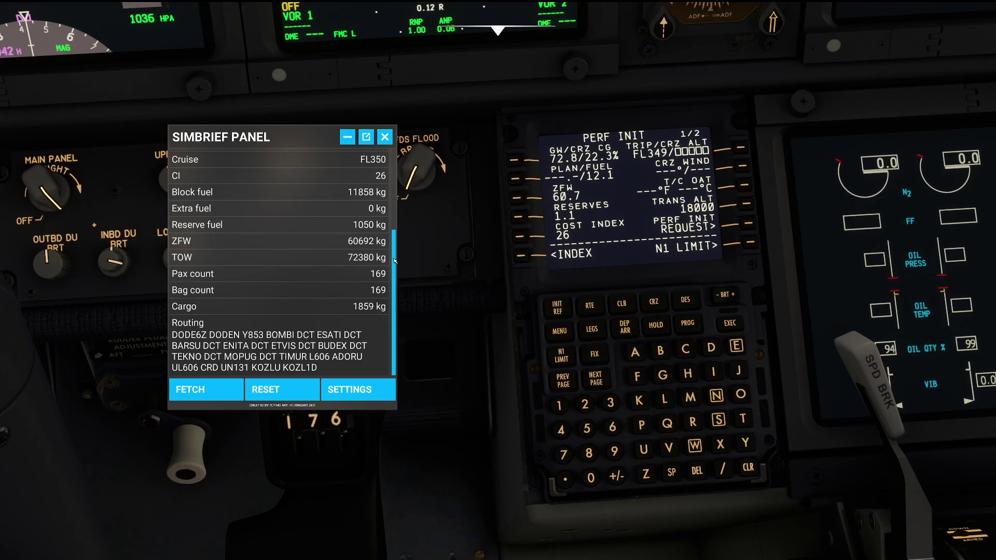
scroll(364, 248, up, 3)
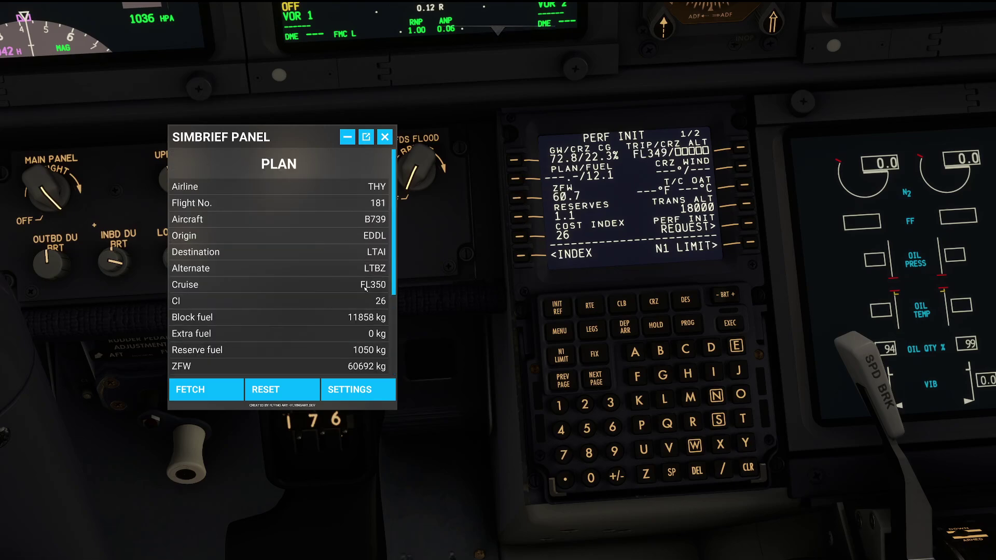
Set cruise altitude FL350 and transition altitude 5001, then return to the pilot view.
click(612, 404)
click(587, 428)
click(591, 478)
click(746, 149)
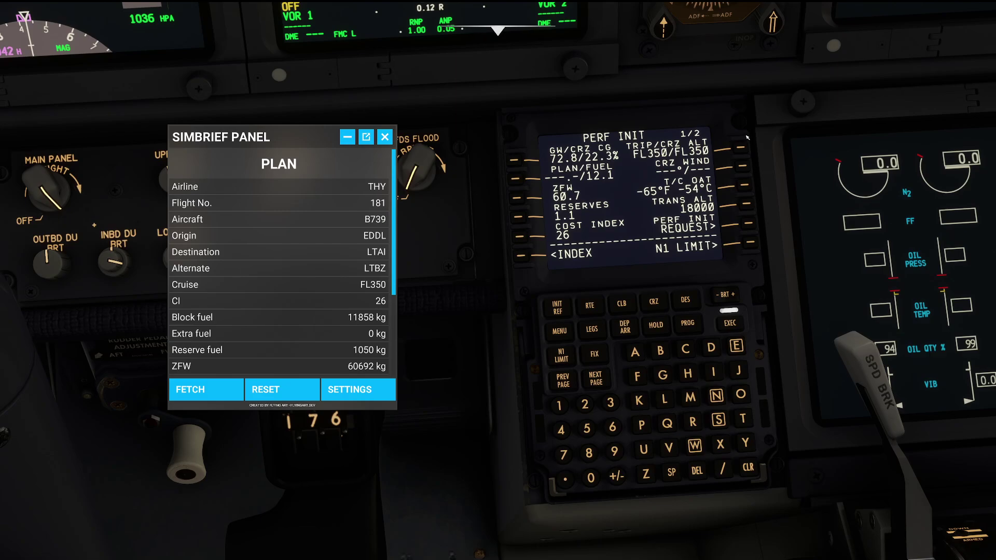
click(591, 429)
double_click(590, 478)
click(558, 405)
click(746, 206)
scroll(329, 314, down, 3)
scroll(330, 314, down, 2)
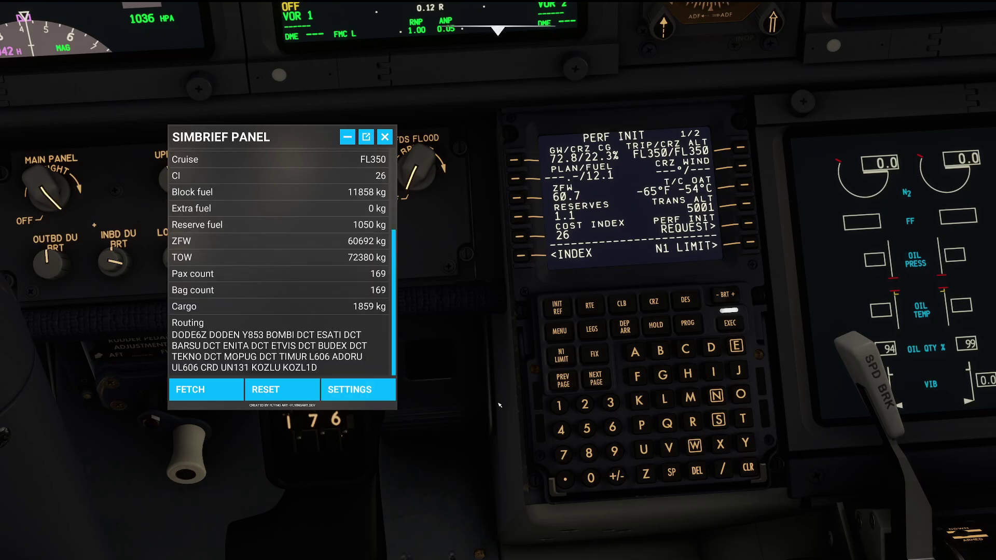
key(BackSpace)
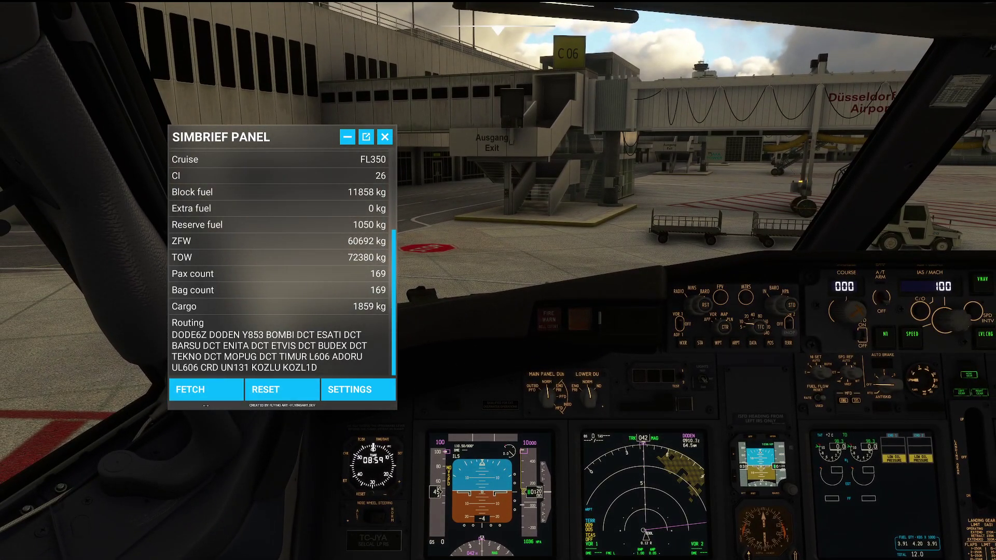
click(208, 390)
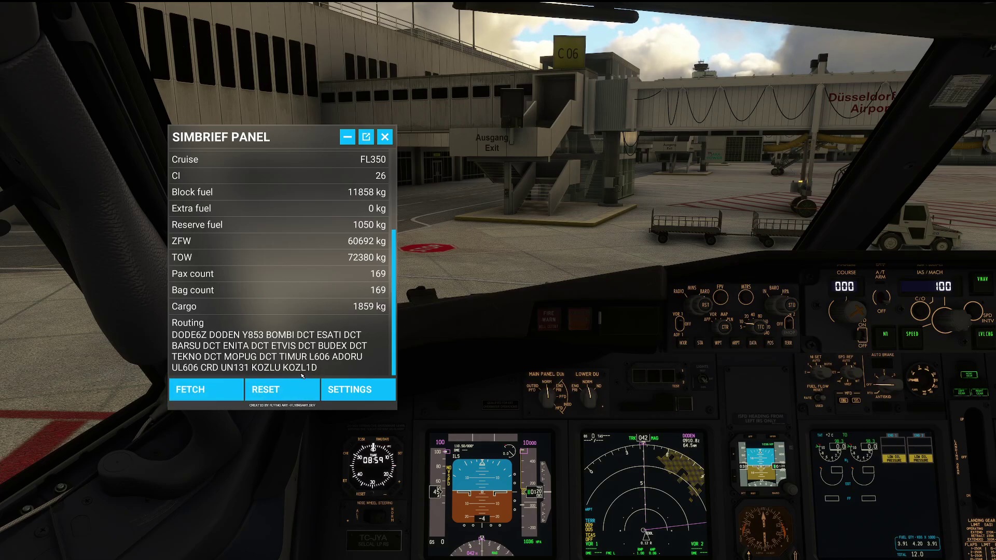
click(357, 392)
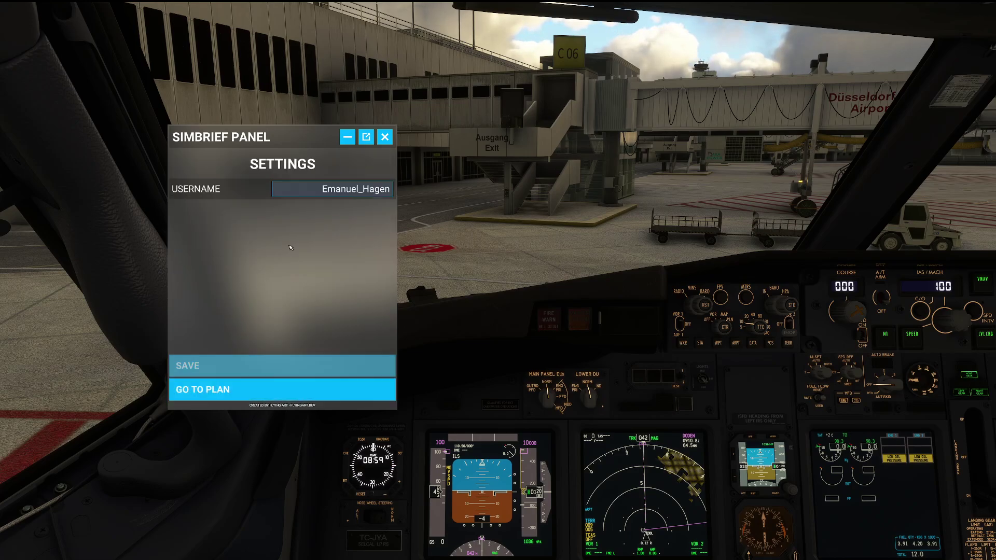
click(239, 390)
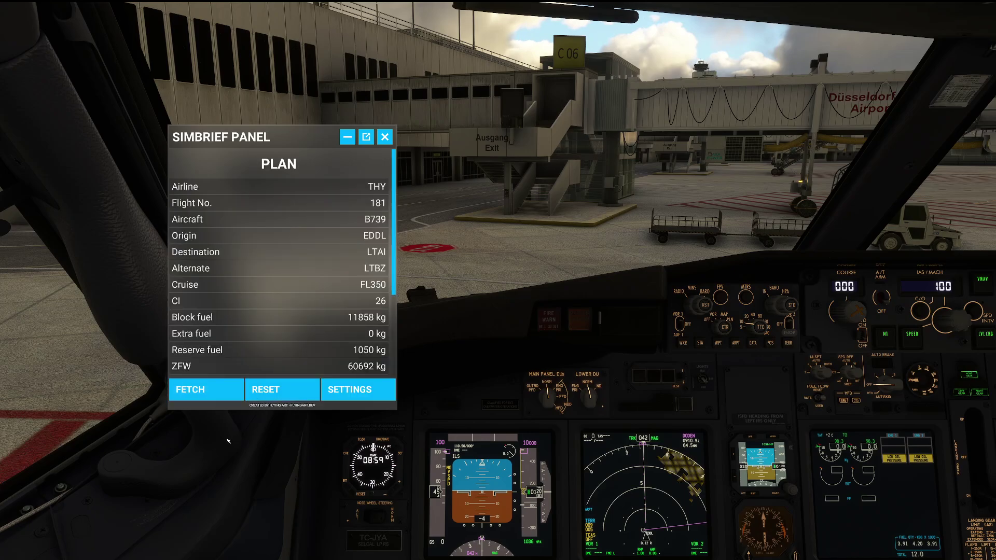